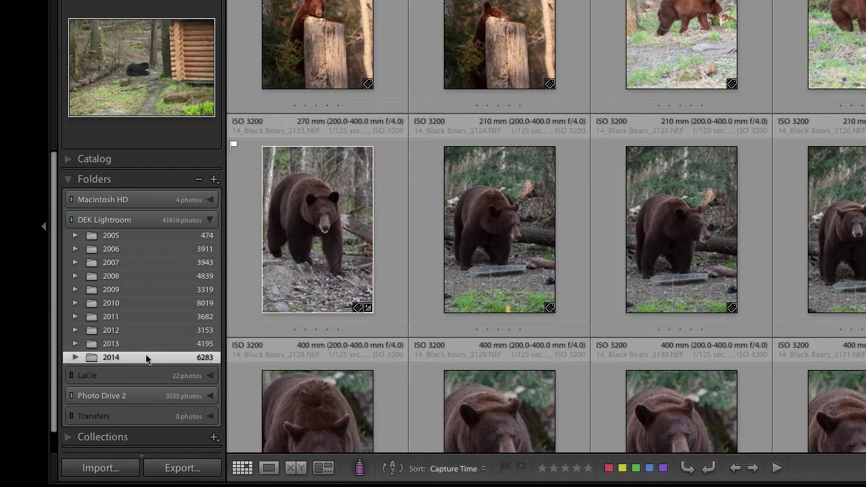
- Expand the 2014 folder on the DEK Lightroom drive and look through its subfolders
{"action": "left_click", "coordinate": [76, 358]}
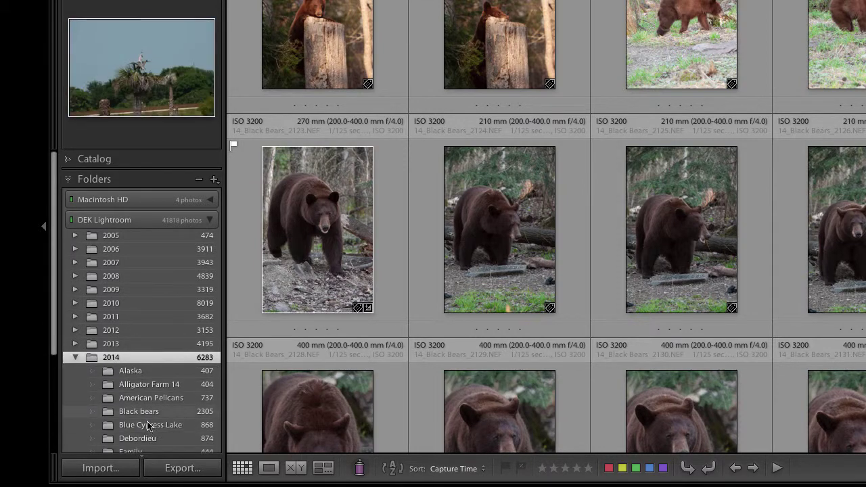
{"action": "scroll", "coordinate": [162, 394], "scroll_direction": "down", "scroll_amount": 5}
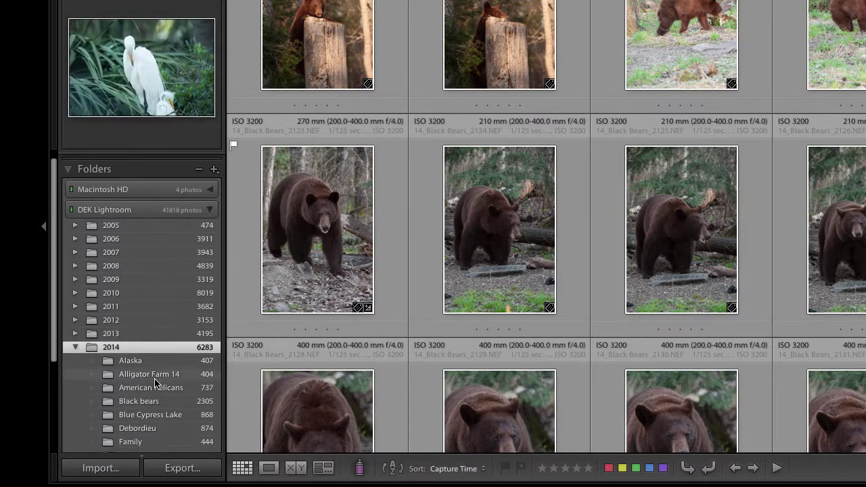
{"action": "scroll", "coordinate": [155, 383], "scroll_direction": "up", "scroll_amount": 3}
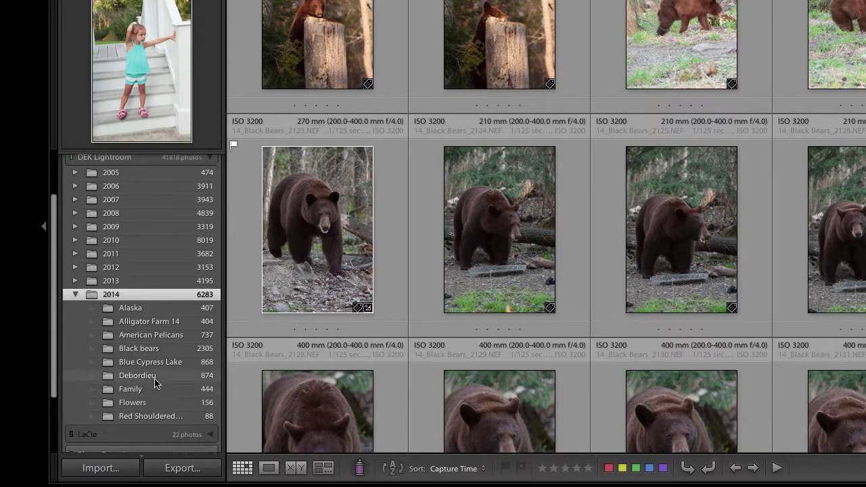
{"action": "scroll", "coordinate": [155, 384], "scroll_direction": "down", "scroll_amount": 1}
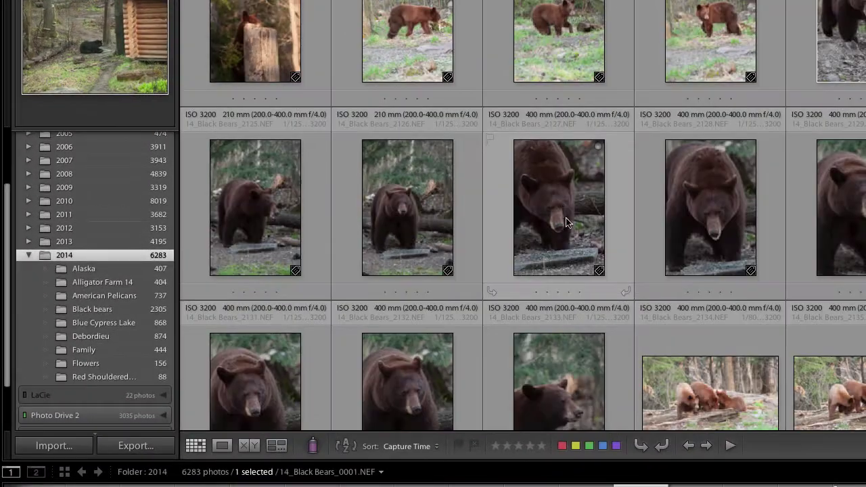
{"action": "left_click", "coordinate": [437, 450]}
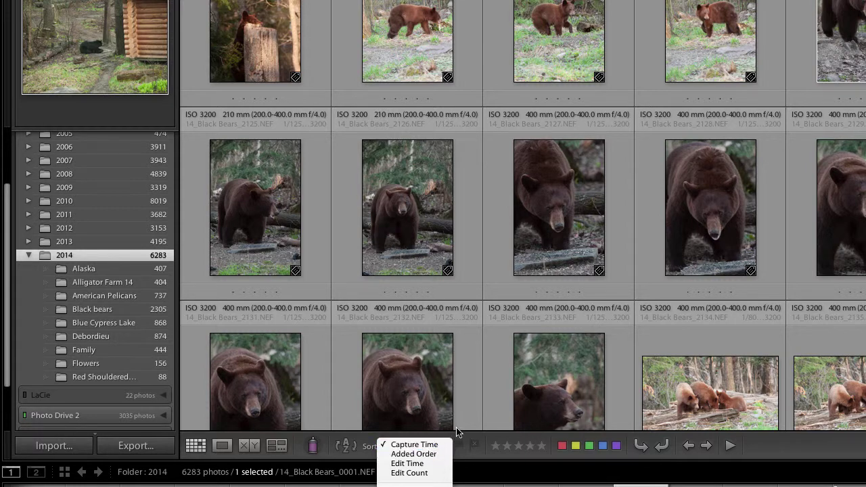
{"action": "left_click", "coordinate": [473, 406]}
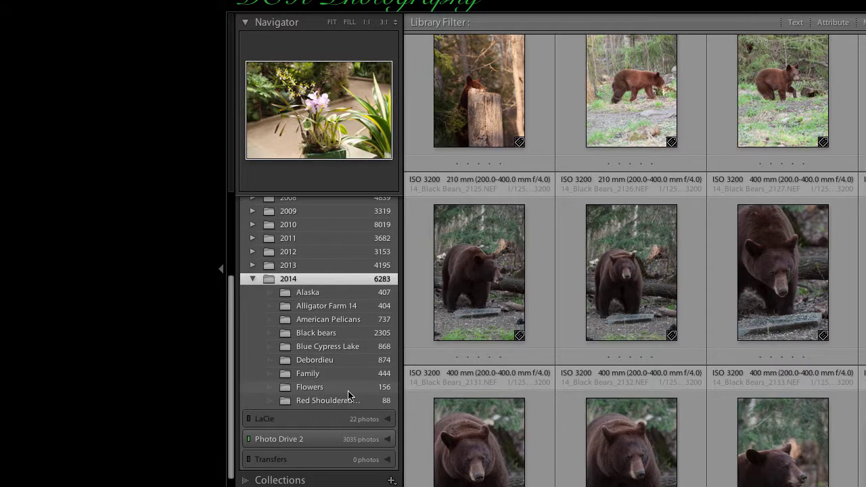
{"action": "scroll", "coordinate": [348, 396], "scroll_direction": "up", "scroll_amount": 2}
{"action": "scroll", "coordinate": [348, 396], "scroll_direction": "up", "scroll_amount": 4}
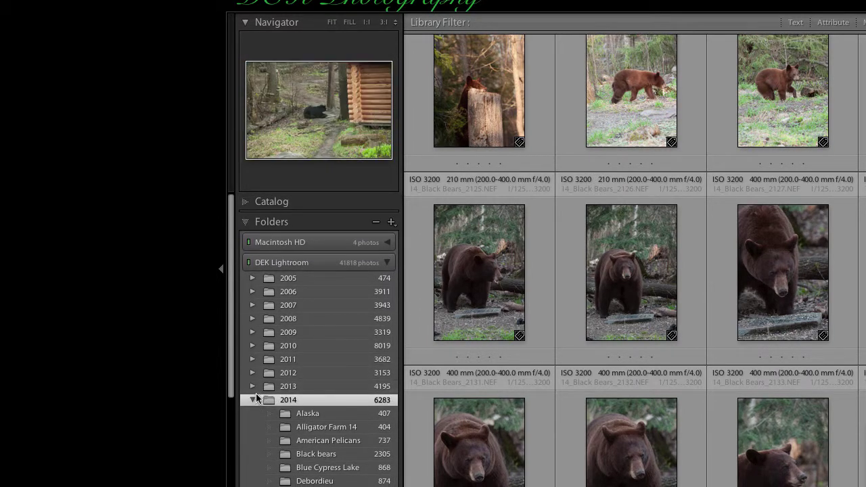
{"action": "left_click", "coordinate": [391, 223]}
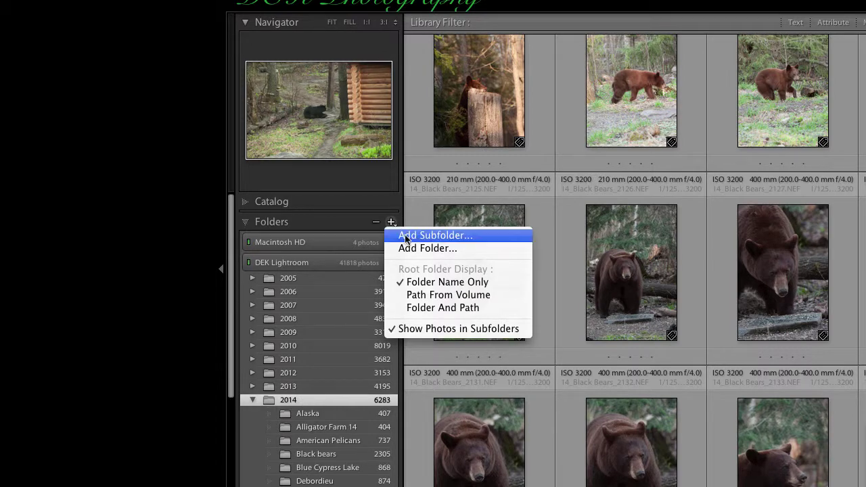
{"action": "left_click", "coordinate": [353, 223]}
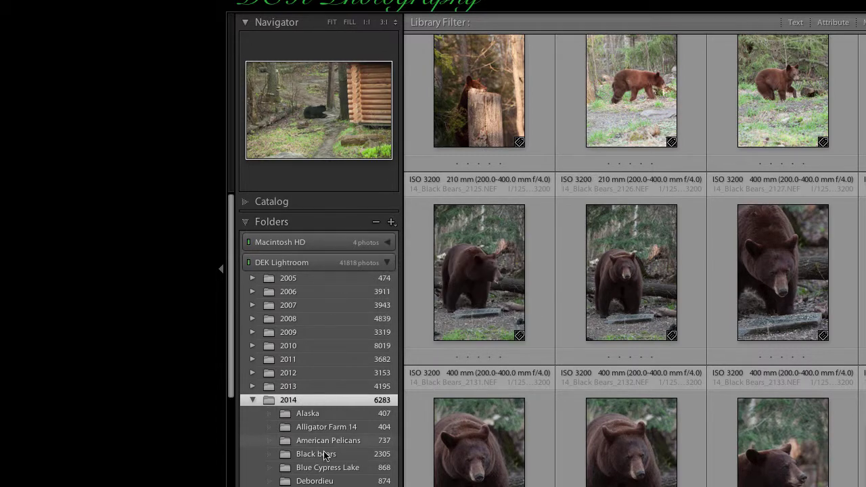
- Create a folder named "Bears" inside the 2014 folder
{"action": "right_click", "coordinate": [302, 402]}
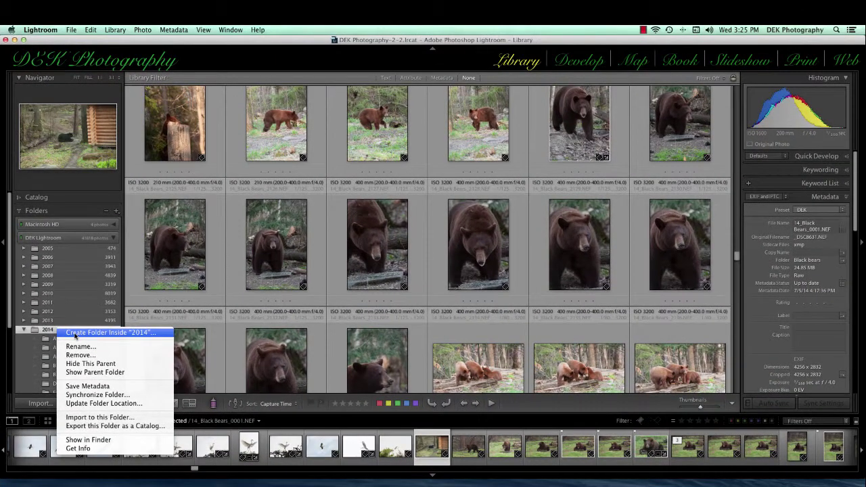
{"action": "left_click", "coordinate": [75, 333]}
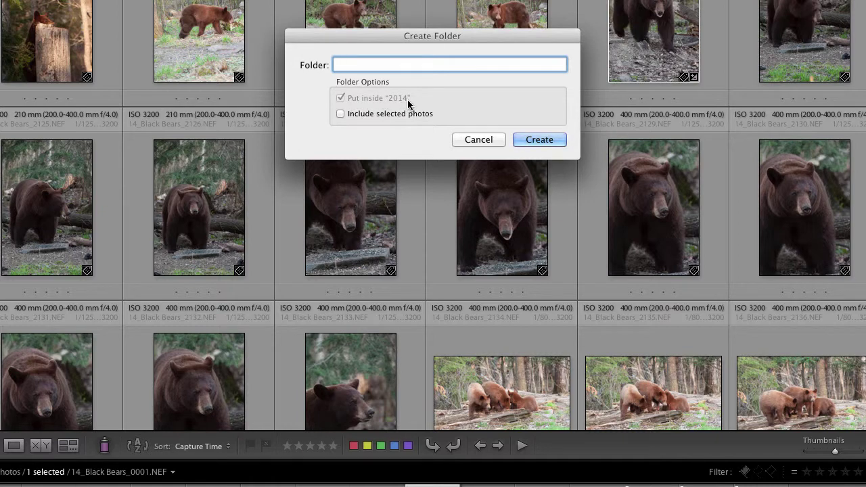
{"action": "type", "text": "Bears"}
{"action": "key", "text": "Return"}
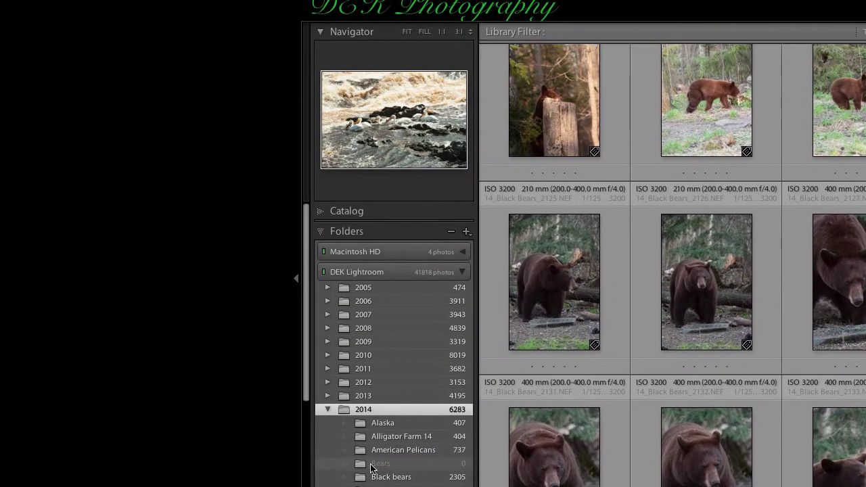
- Start an import into the new Bears folder, using the Bears folder inside DCIM on the NIKON D3 as source
{"action": "scroll", "coordinate": [385, 468], "scroll_direction": "down", "scroll_amount": 3}
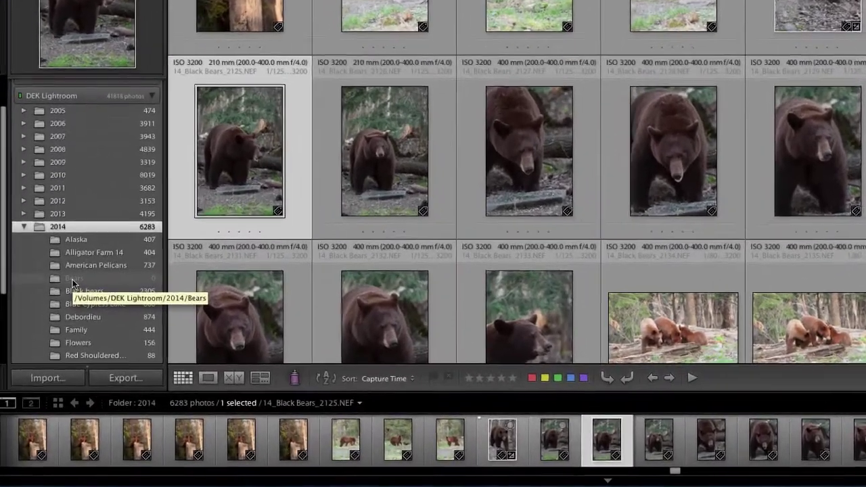
{"action": "right_click", "coordinate": [59, 337]}
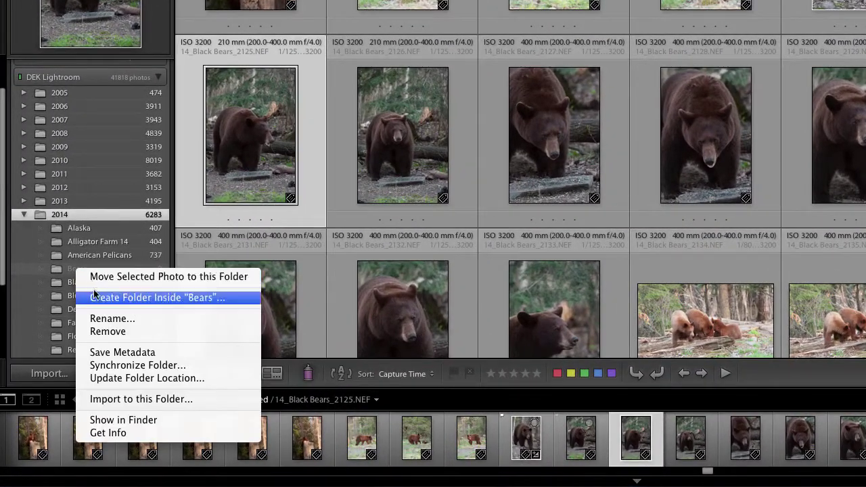
{"action": "left_click", "coordinate": [117, 400]}
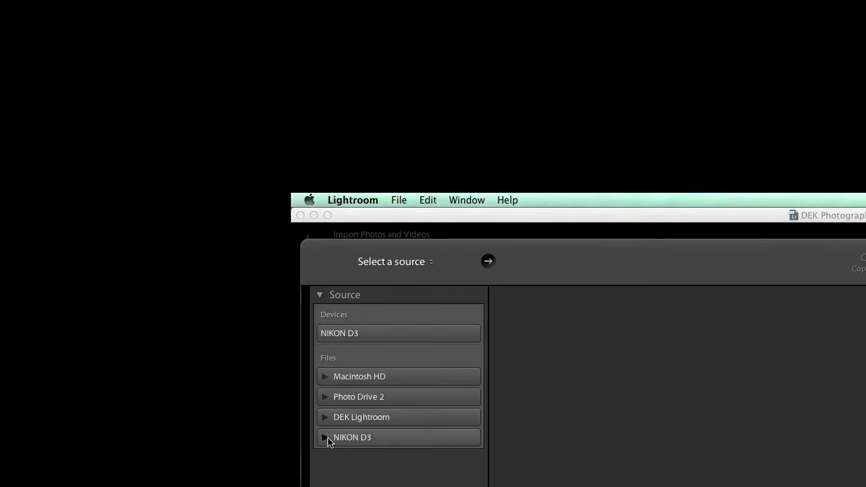
{"action": "left_click", "coordinate": [326, 437]}
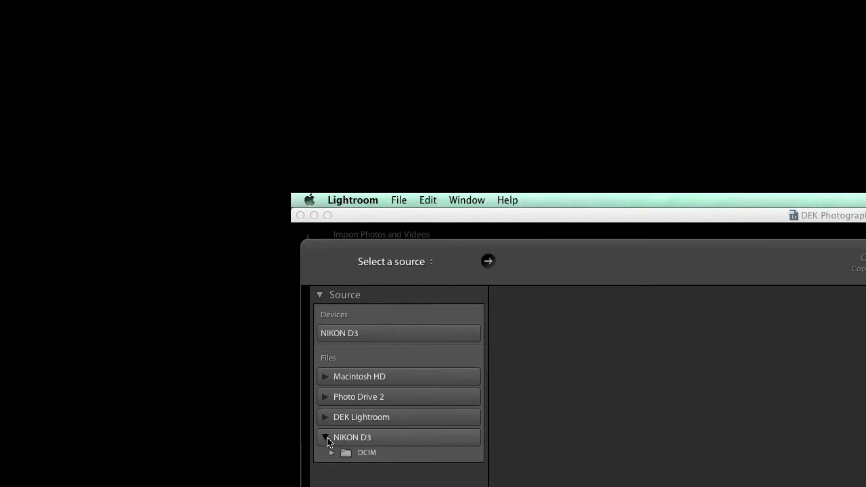
{"action": "left_click", "coordinate": [330, 452]}
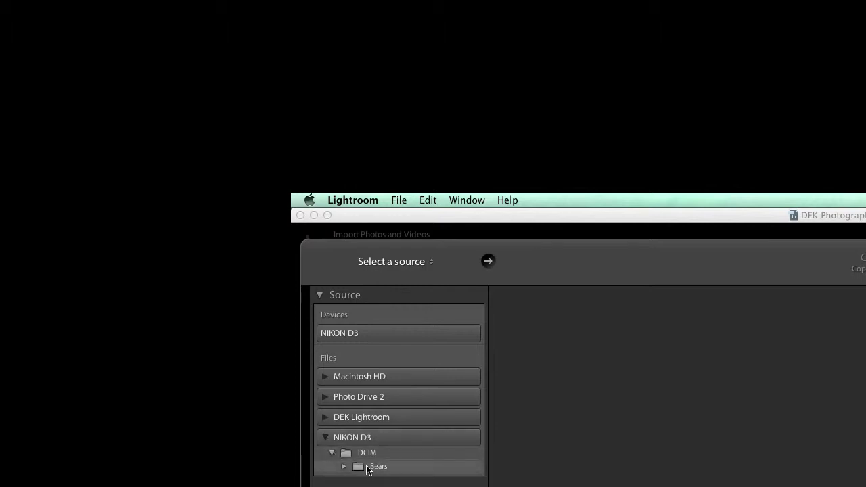
{"action": "left_click", "coordinate": [369, 468]}
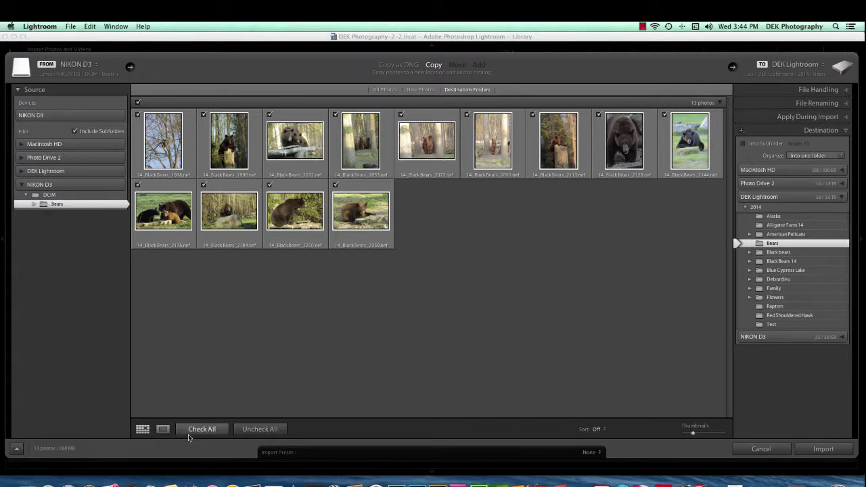
- Uncheck all photos in the import grid and mark only the first three for import
{"action": "left_click", "coordinate": [262, 428]}
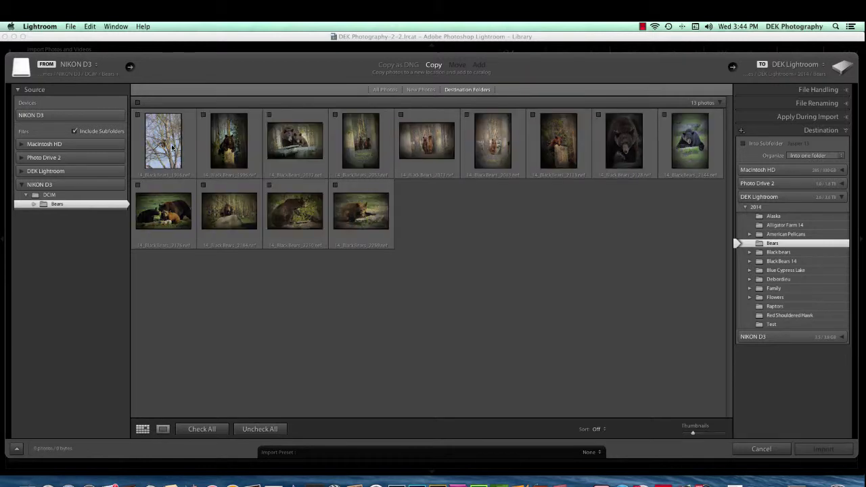
{"action": "left_click", "coordinate": [138, 115]}
{"action": "left_click", "coordinate": [203, 115]}
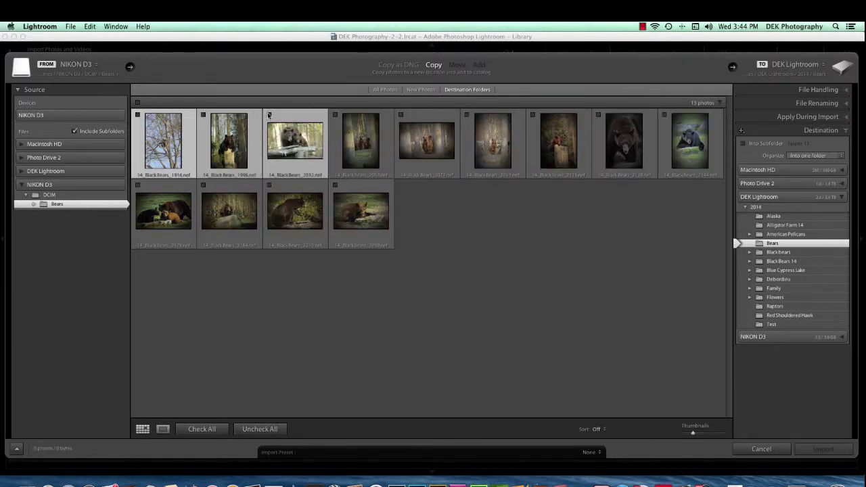
{"action": "left_click", "coordinate": [269, 115]}
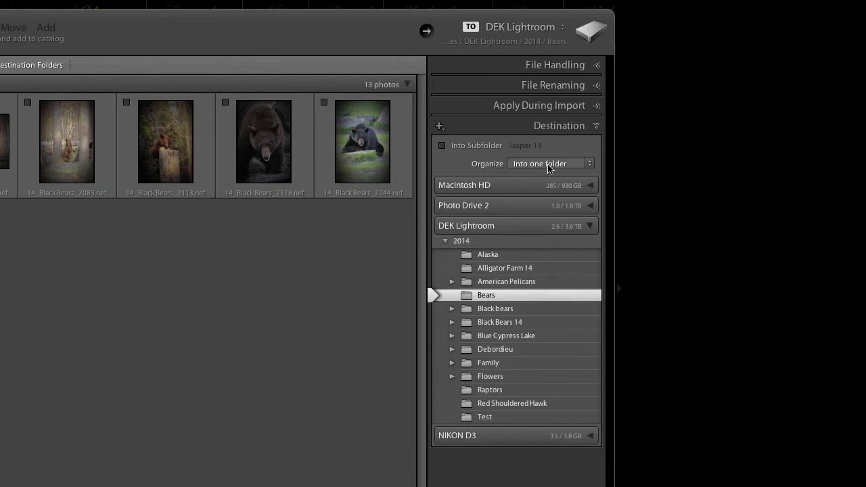
{"action": "left_click", "coordinate": [589, 167]}
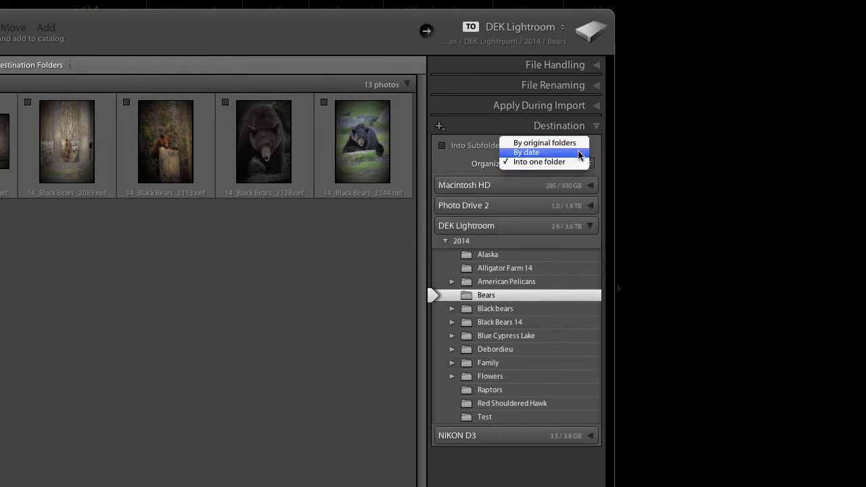
{"action": "left_click", "coordinate": [367, 270]}
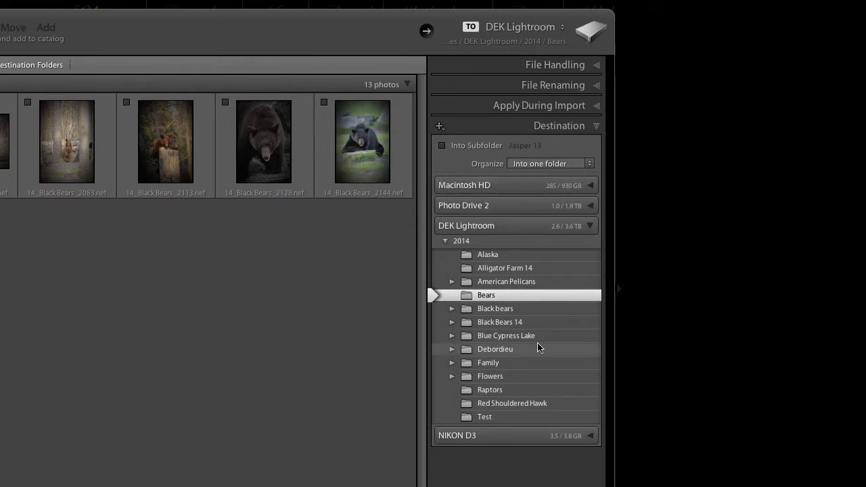
{"action": "scroll", "coordinate": [540, 348], "scroll_direction": "up", "scroll_amount": 1}
{"action": "scroll", "coordinate": [539, 348], "scroll_direction": "down", "scroll_amount": 1}
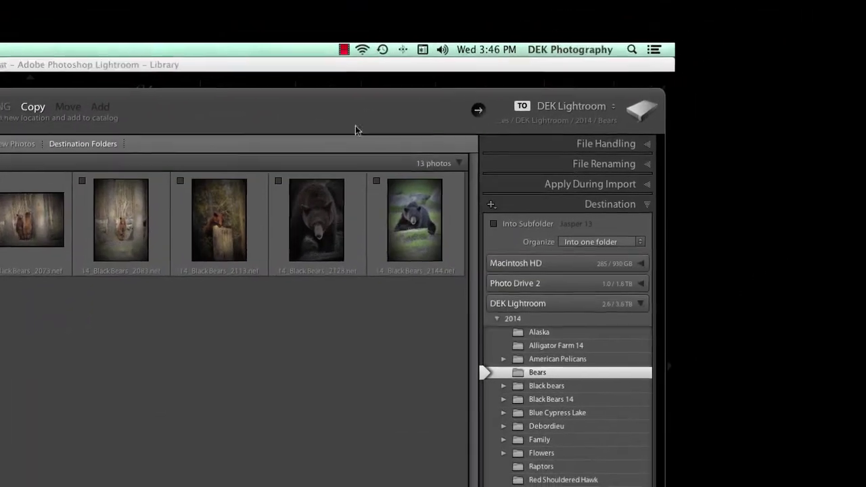
- Set the previews built during import to Standard in the File Handling settings
{"action": "left_click", "coordinate": [617, 143]}
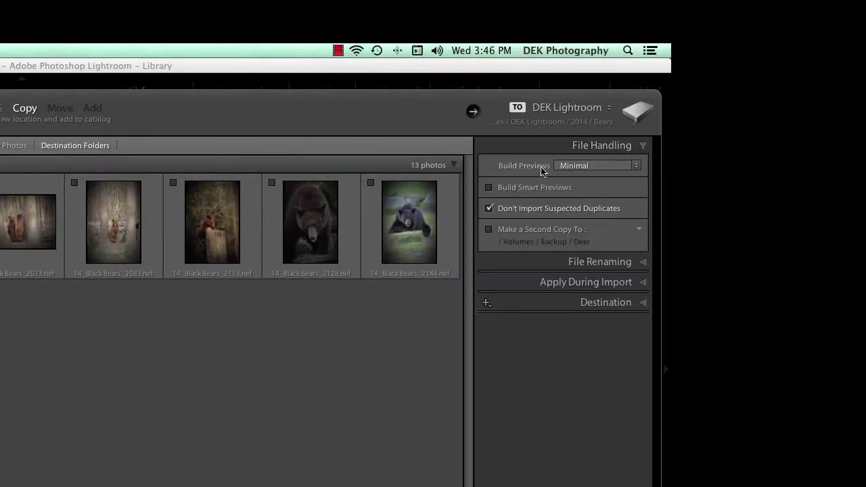
{"action": "left_click", "coordinate": [637, 169]}
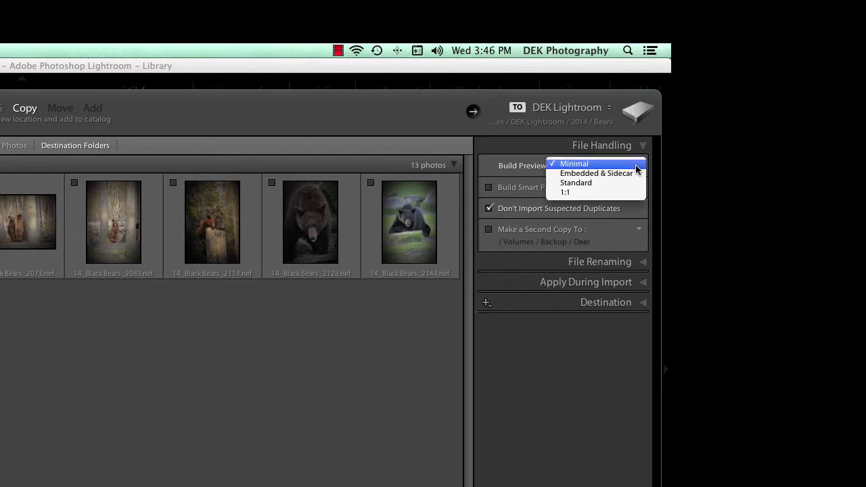
{"action": "left_click", "coordinate": [589, 184]}
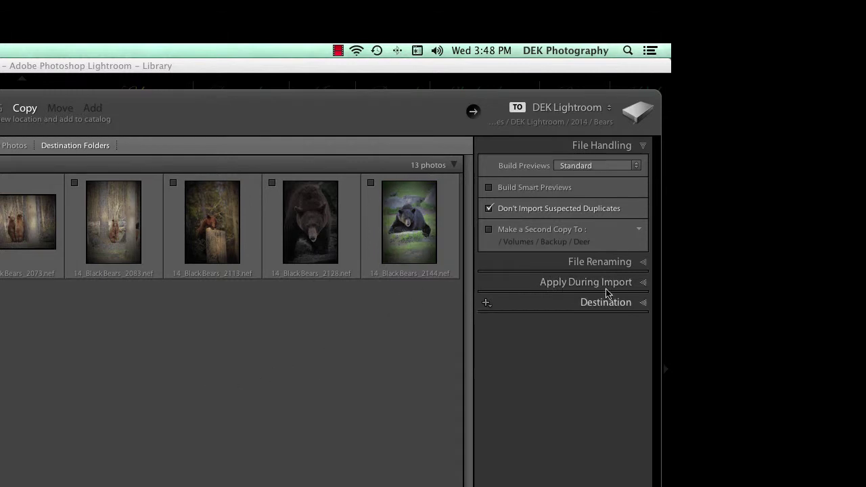
- Check the File Renaming settings and choose the DEK metadata preset to apply during import
{"action": "left_click", "coordinate": [632, 262]}
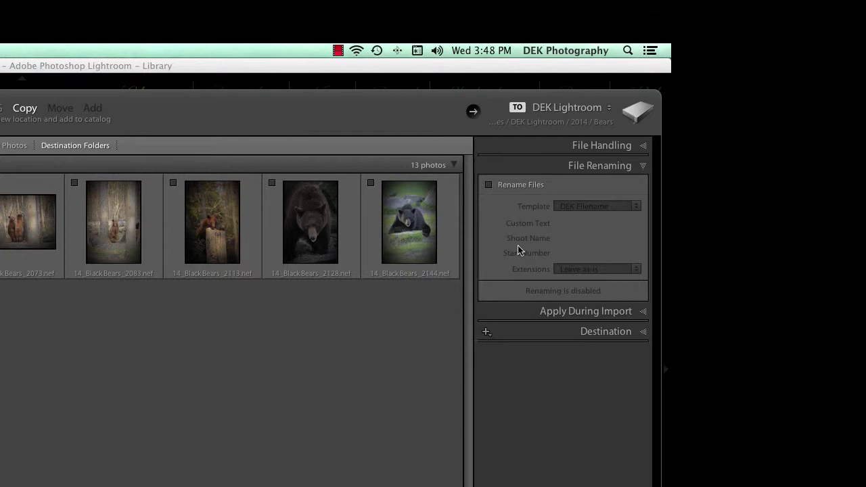
{"action": "left_click", "coordinate": [566, 311]}
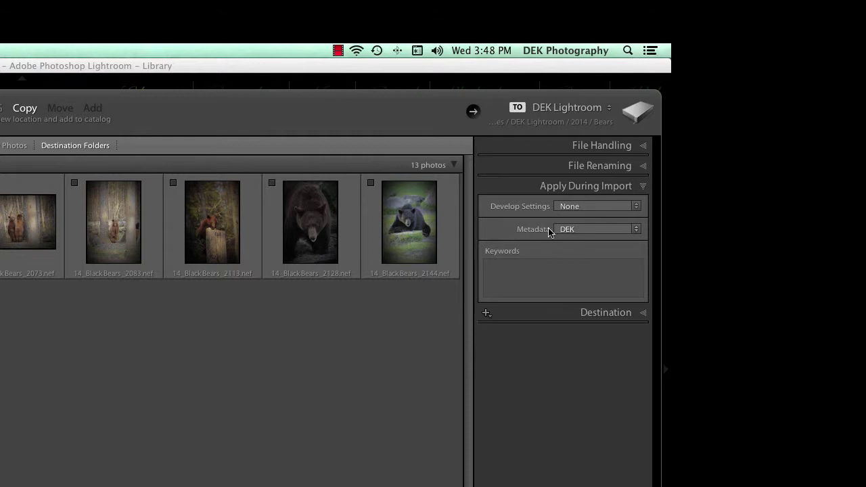
{"action": "left_click", "coordinate": [637, 229]}
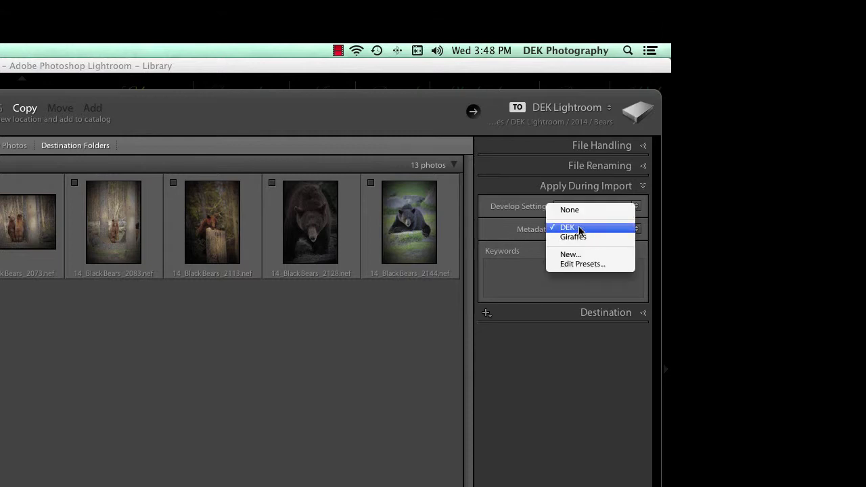
{"action": "left_click", "coordinate": [613, 232]}
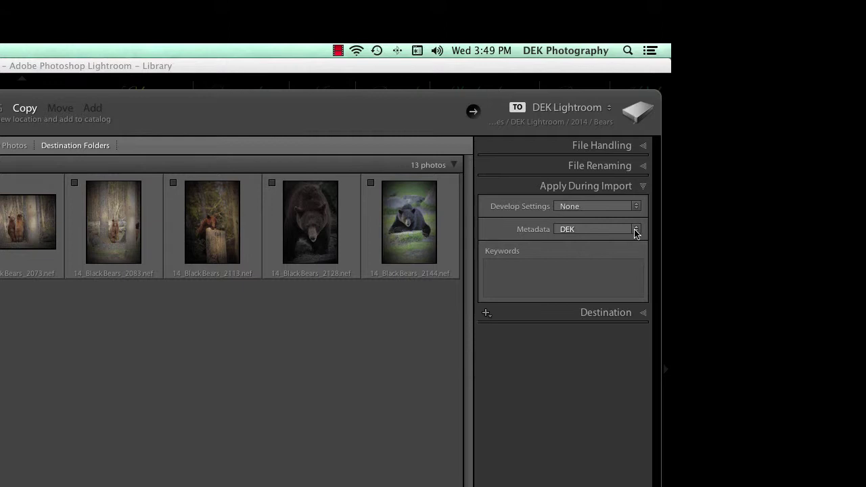
- Enter a keyword starting with "Bea" for the photos being imported
{"action": "left_click", "coordinate": [493, 269]}
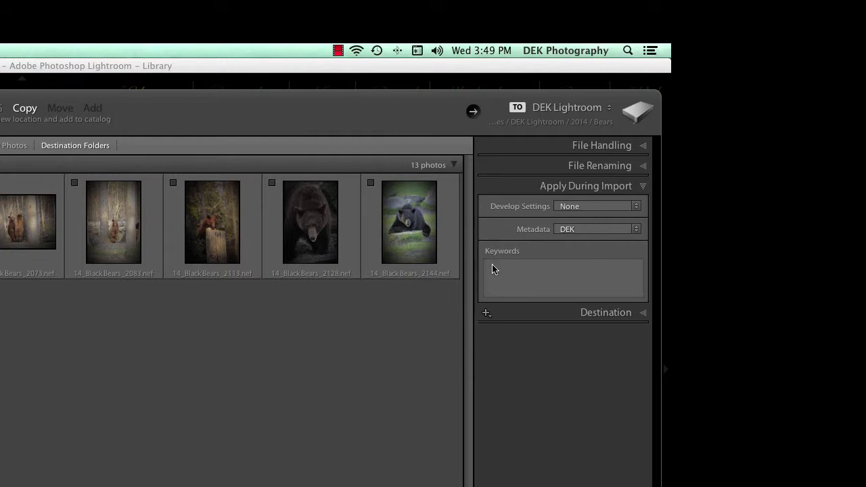
{"action": "left_click", "coordinate": [492, 269]}
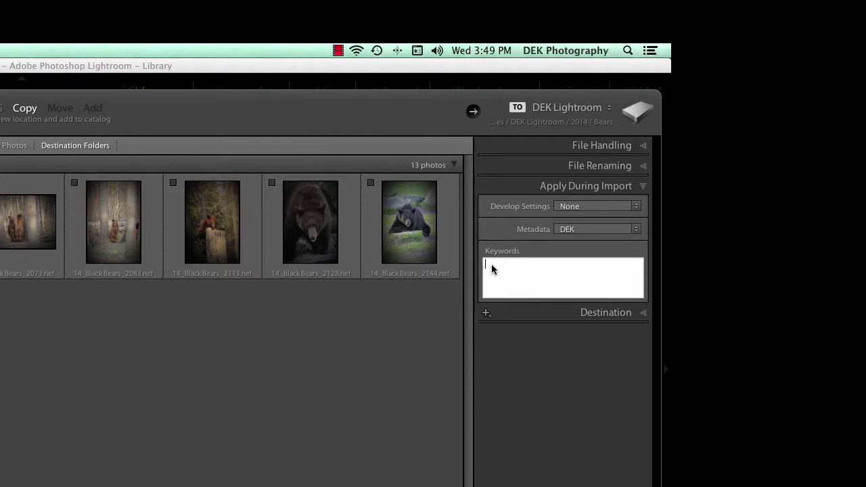
{"action": "type", "text": "Bea"}
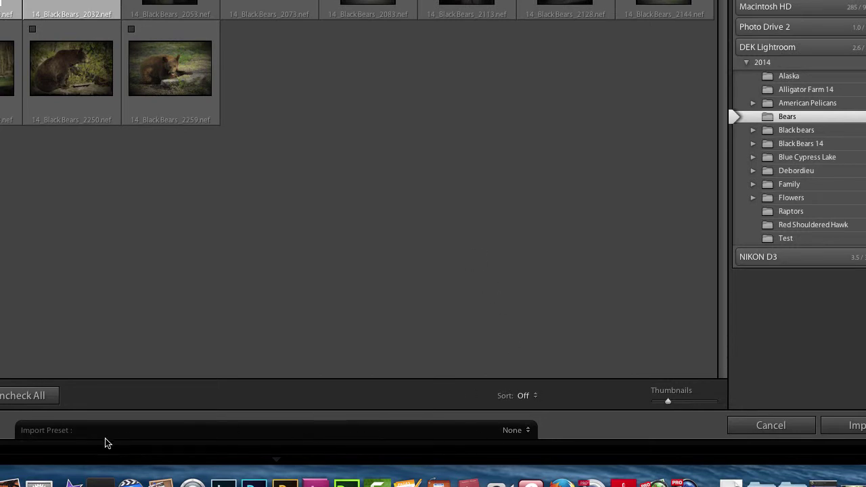
- Save the current import settings as a new import preset named Bears
{"action": "left_click", "coordinate": [530, 431]}
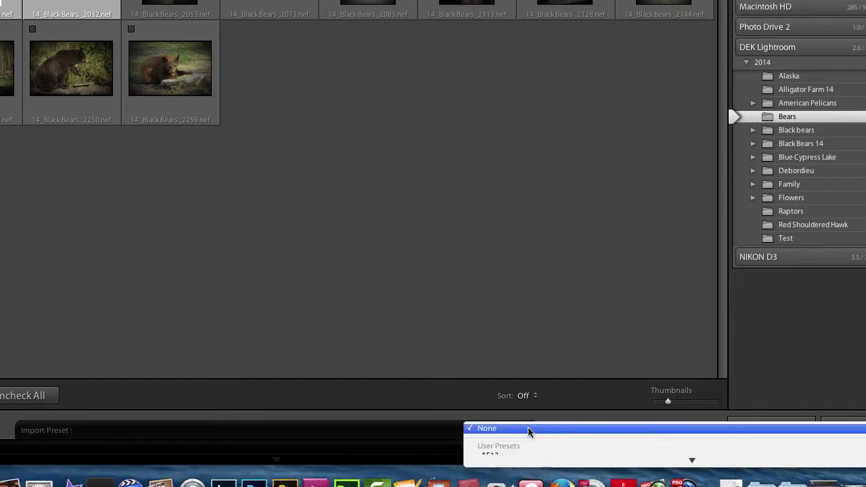
{"action": "mouse_move", "coordinate": [642, 458]}
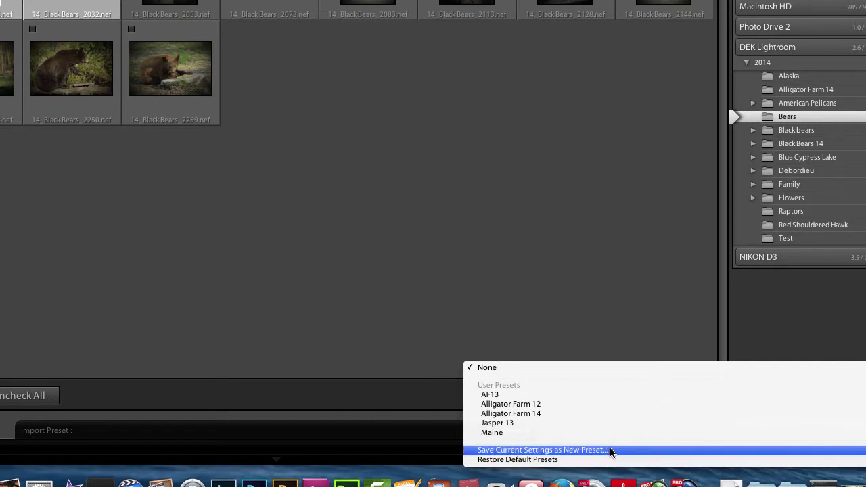
{"action": "left_click", "coordinate": [610, 452]}
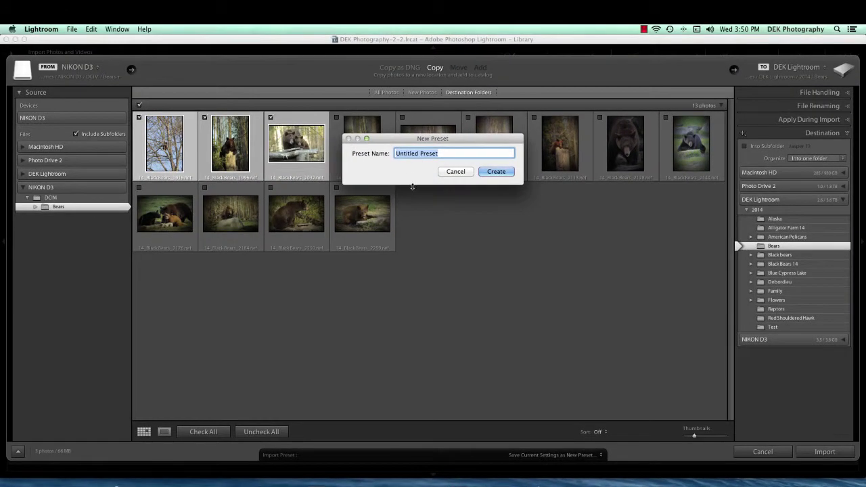
{"action": "type", "text": "Bears"}
{"action": "left_click", "coordinate": [497, 172]}
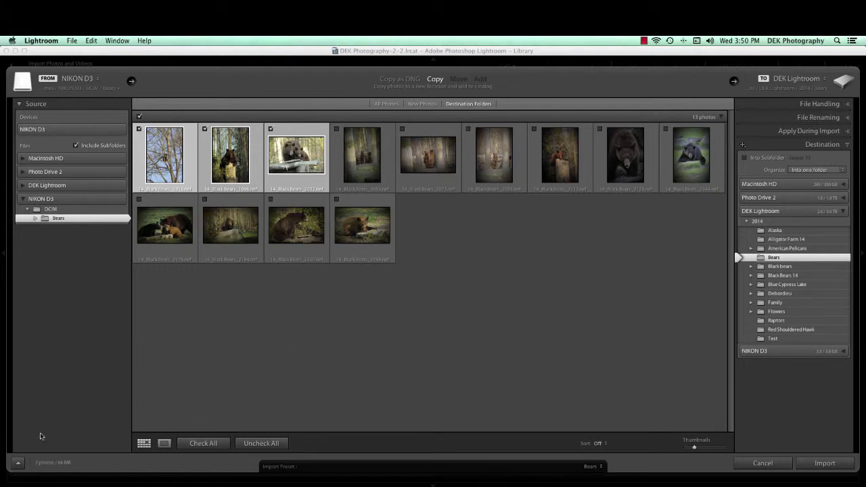
- Collapse the import window to its compact view, expand it again and import the three checked photos
{"action": "left_click", "coordinate": [19, 465]}
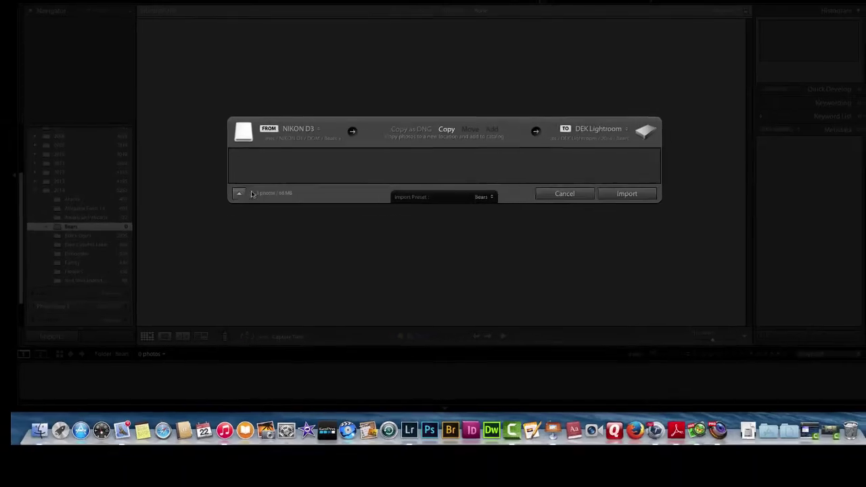
{"action": "left_click", "coordinate": [193, 232]}
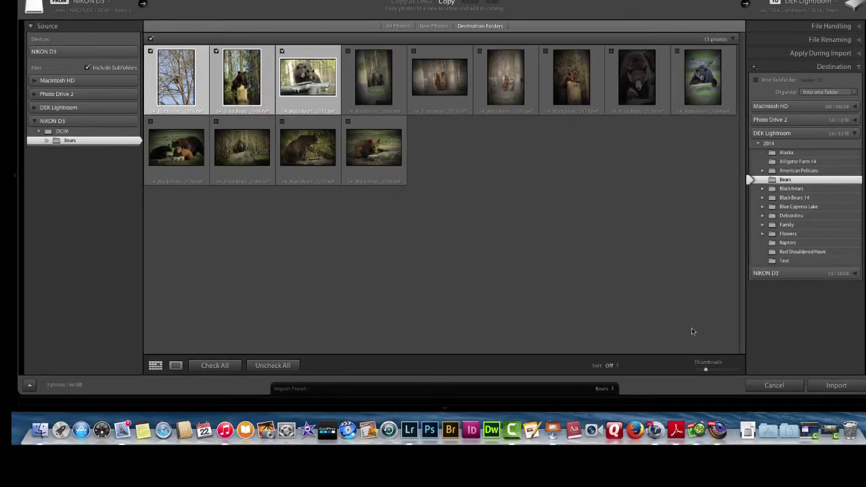
{"action": "left_click", "coordinate": [836, 386]}
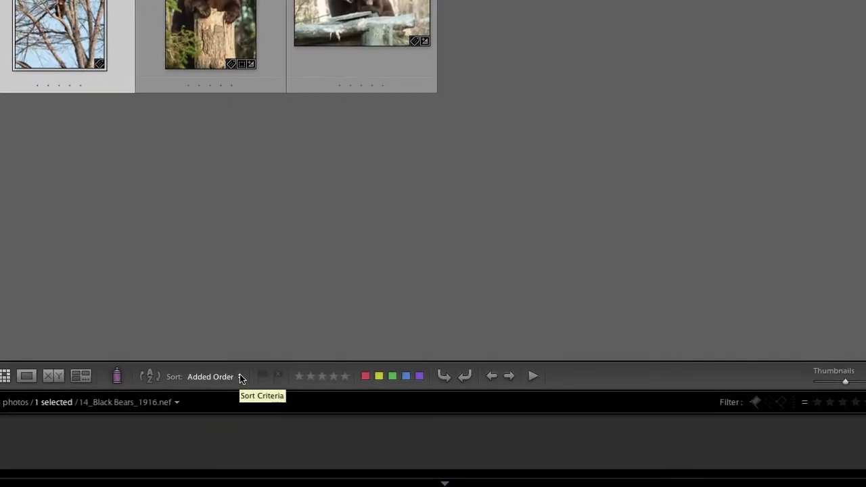
- Sort the newly imported bear photos by Capture Time
{"action": "left_click", "coordinate": [289, 337]}
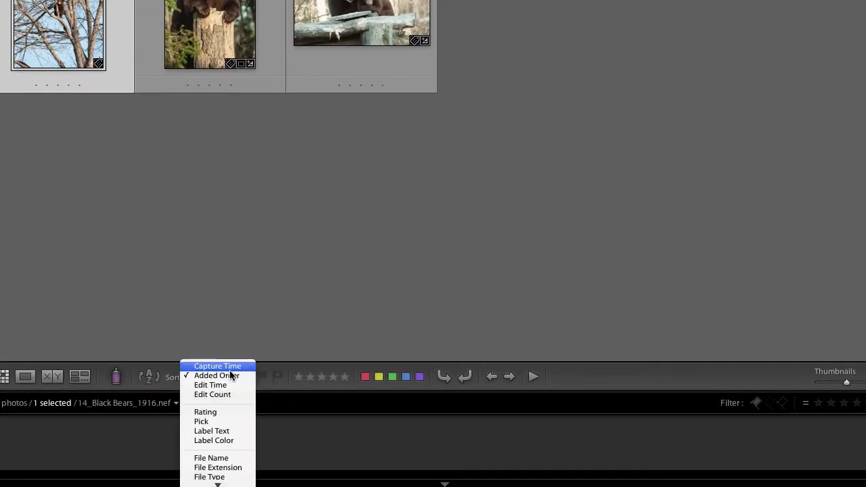
{"action": "left_click", "coordinate": [396, 229]}
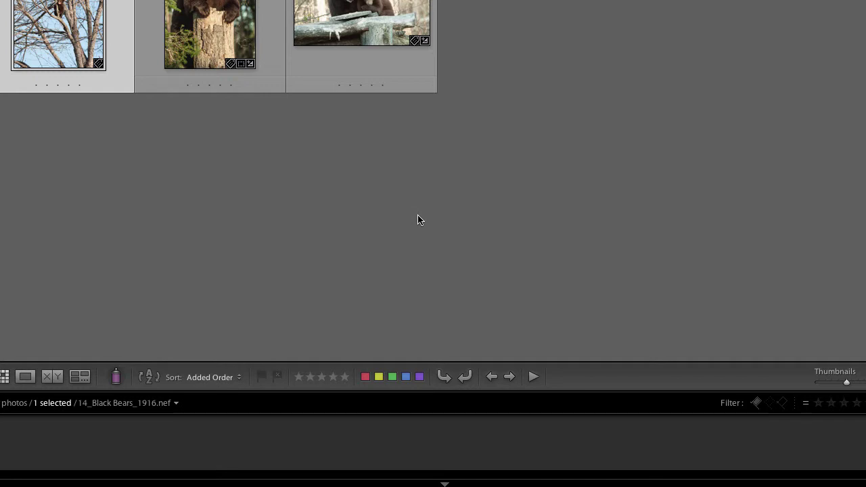
{"action": "key", "text": "ctrl+a"}
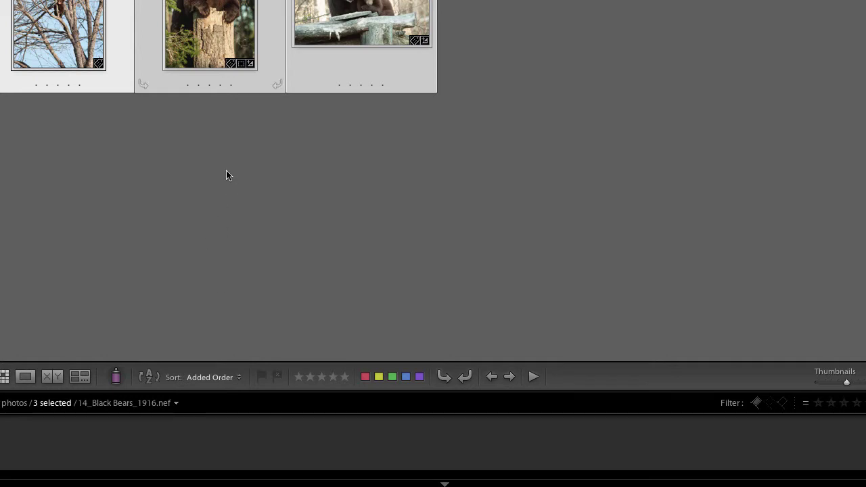
{"action": "left_click", "coordinate": [239, 377]}
{"action": "left_click", "coordinate": [233, 366]}
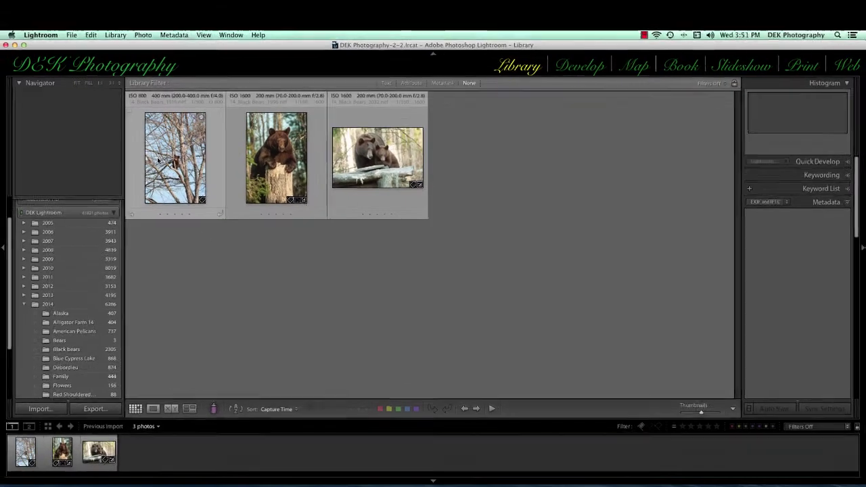
{"action": "key", "text": "super+shift+d"}
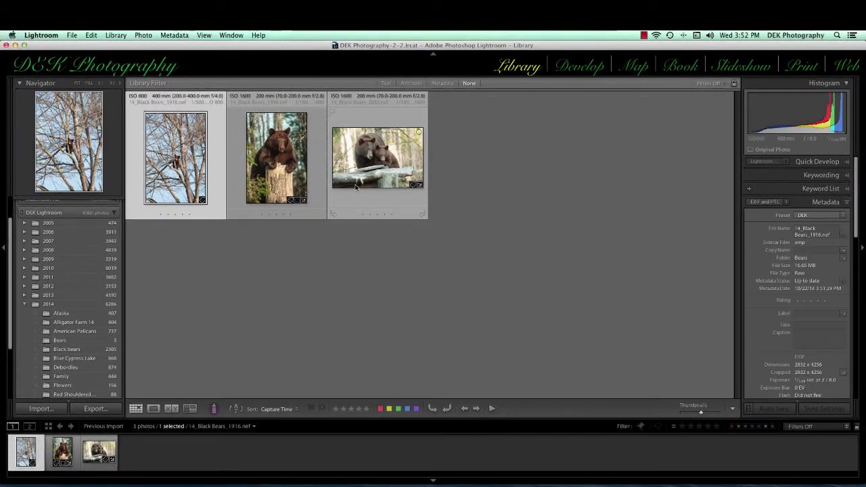
- Rename all three imported photos using the DEK Filename template with custom text Bears and start number 1
{"action": "key", "text": "super+a"}
{"action": "left_click", "coordinate": [115, 35]}
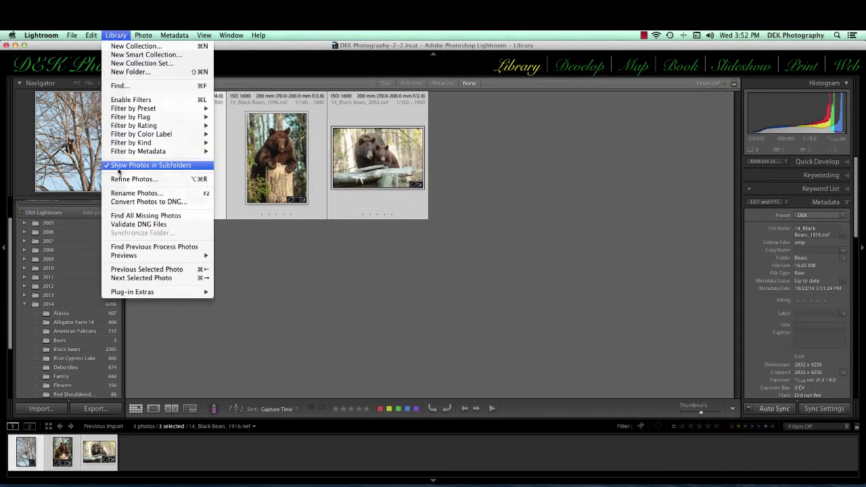
{"action": "left_click", "coordinate": [123, 193]}
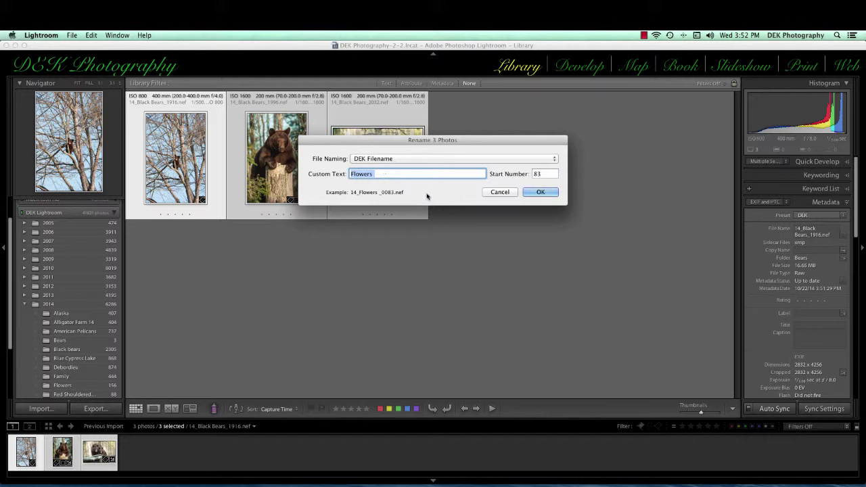
{"action": "type", "text": "Bears"}
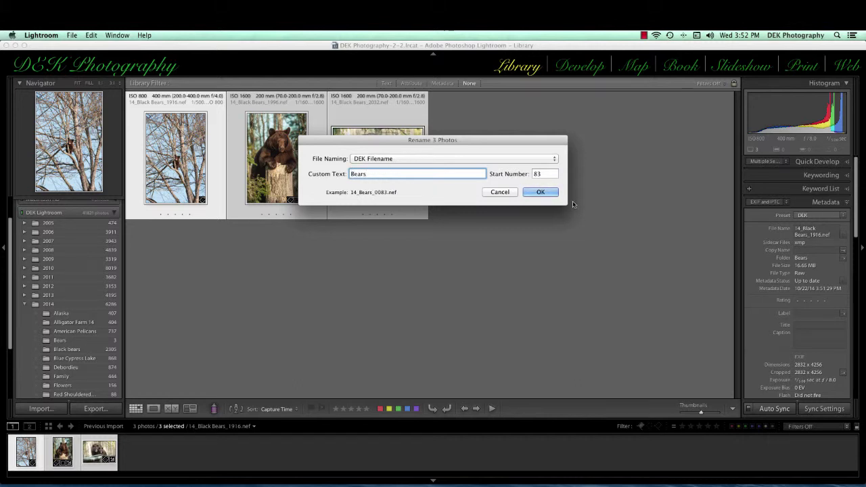
{"action": "double_click", "coordinate": [545, 174]}
{"action": "type", "text": "1"}
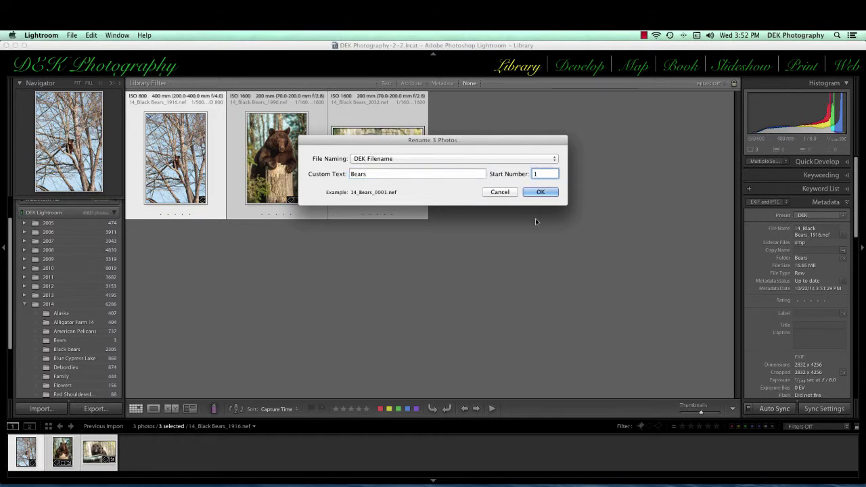
{"action": "left_click", "coordinate": [542, 195]}
{"action": "left_click", "coordinate": [541, 192]}
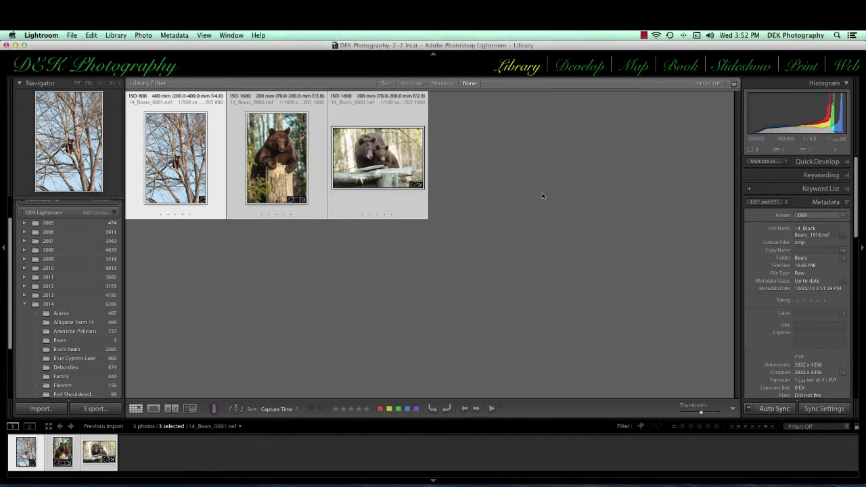